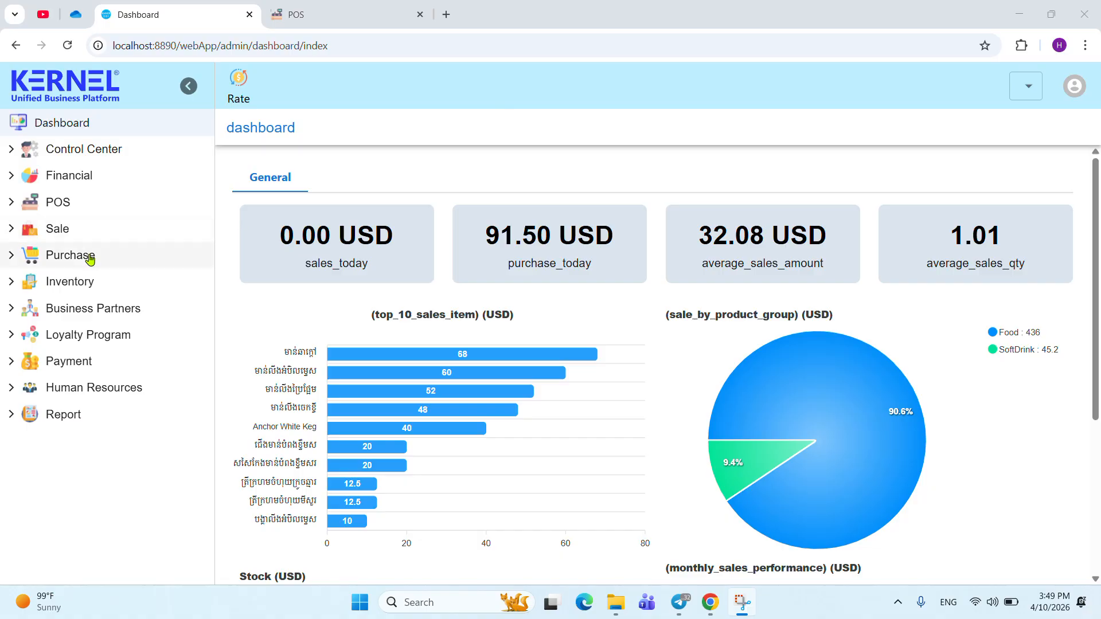
Step: Open the A/P Credit Memo history in the Purchase module and start a new credit memo
click(32, 262)
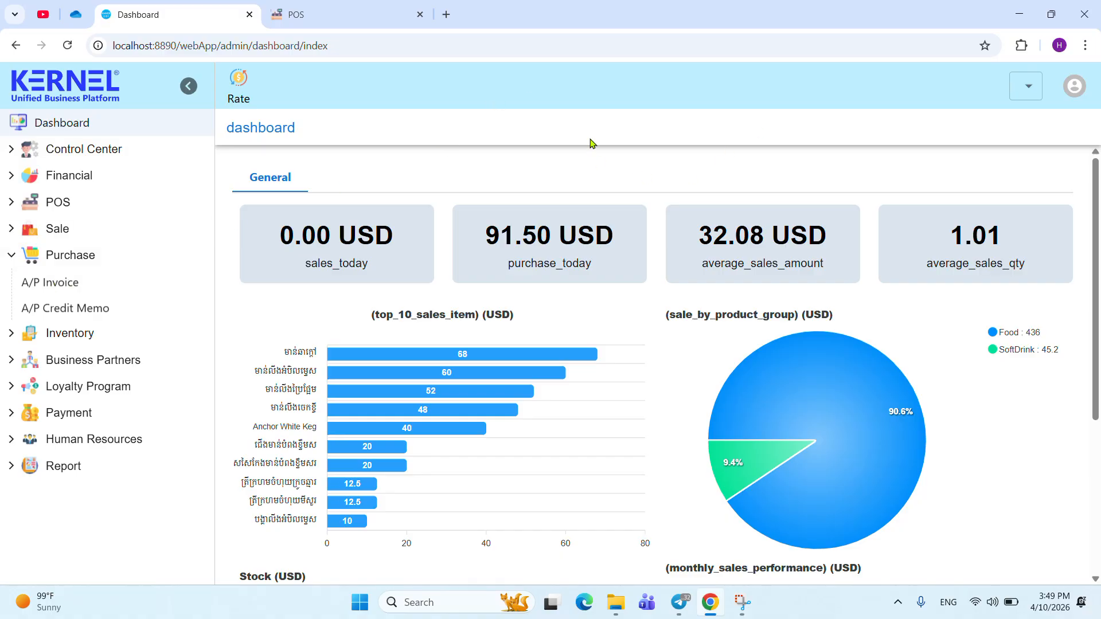
click(34, 314)
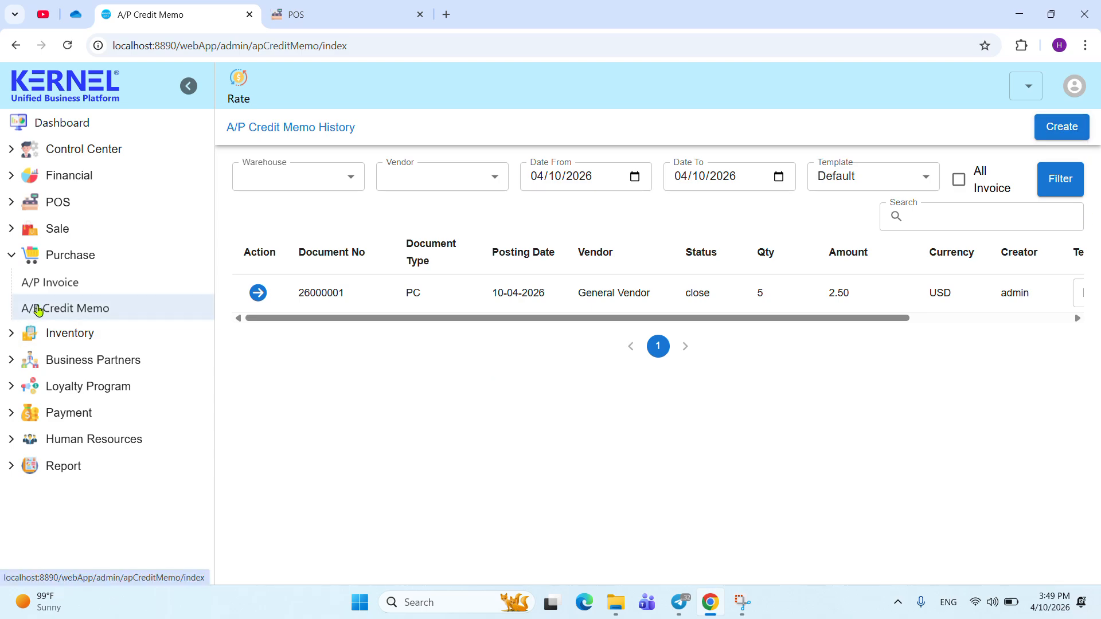
click(1077, 128)
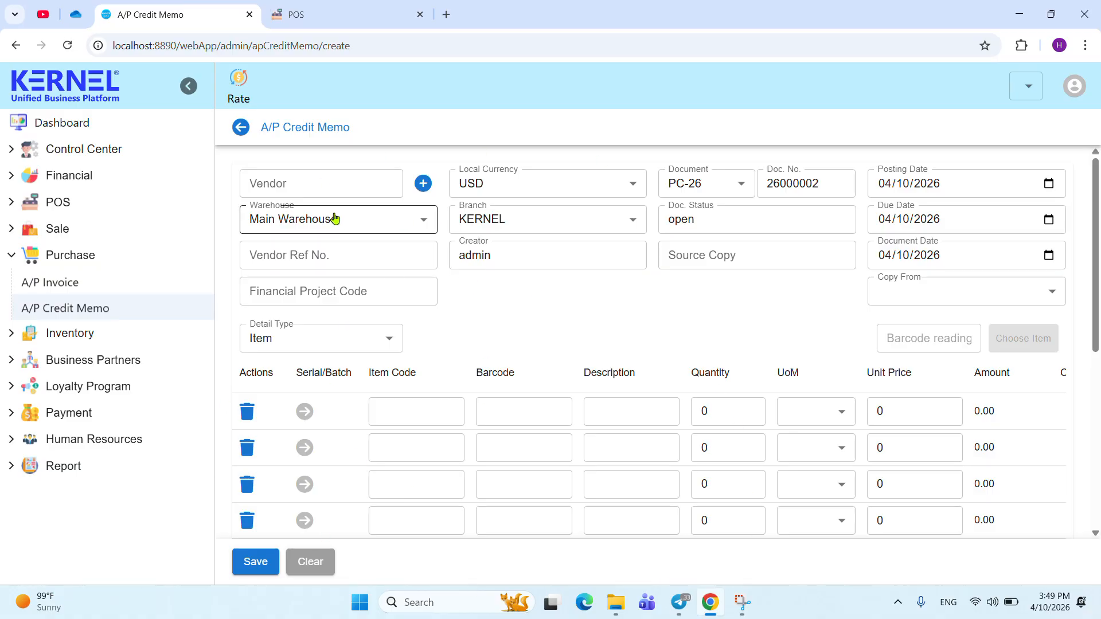
drag(273, 125, 366, 136)
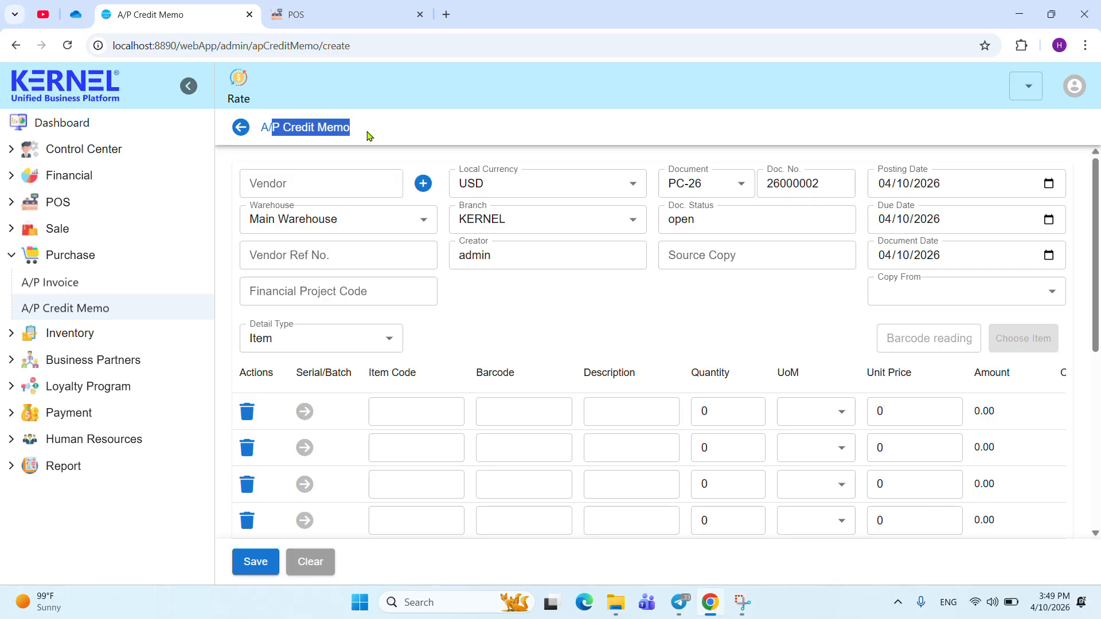
click(338, 124)
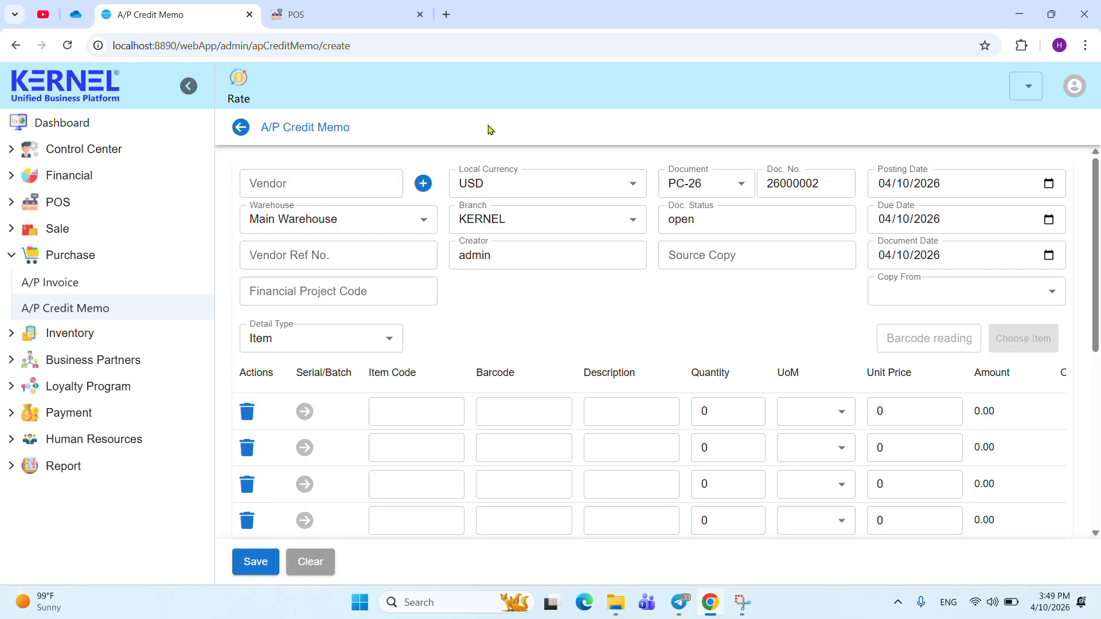
Step: Set the vendor to General Vendor and copy the lines from that vendor's open A/P Invoice into the credit memo
click(279, 178)
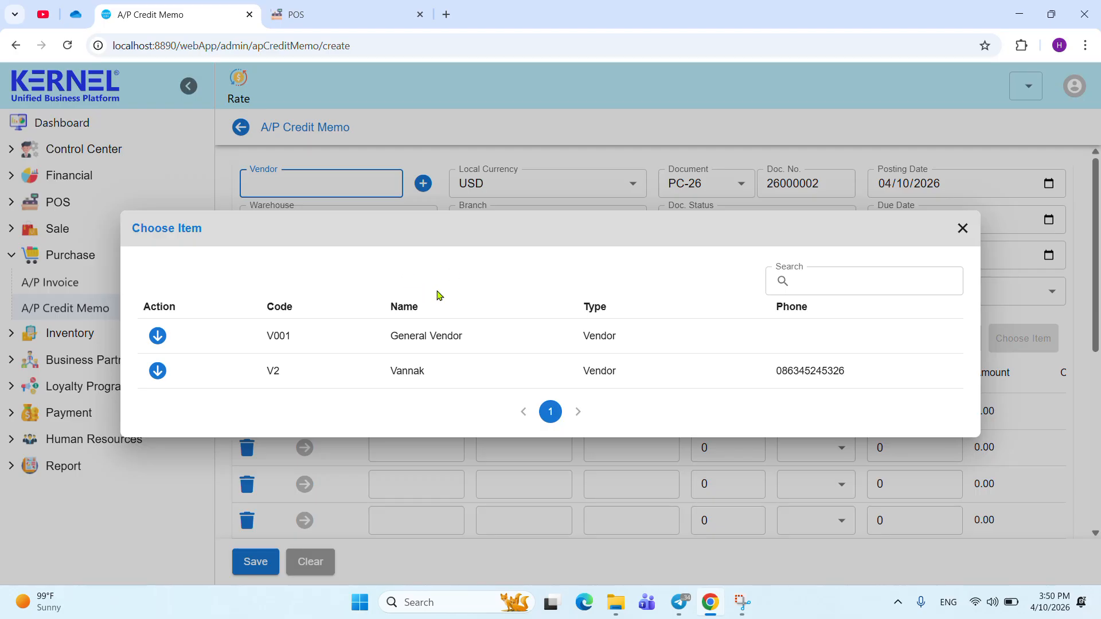
click(401, 338)
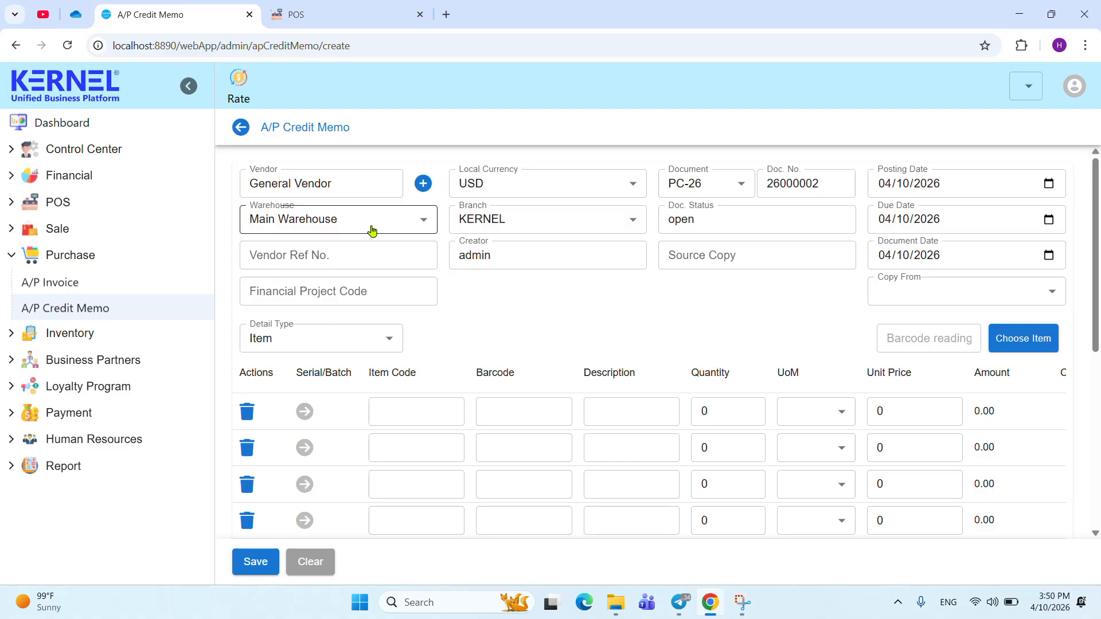
click(892, 291)
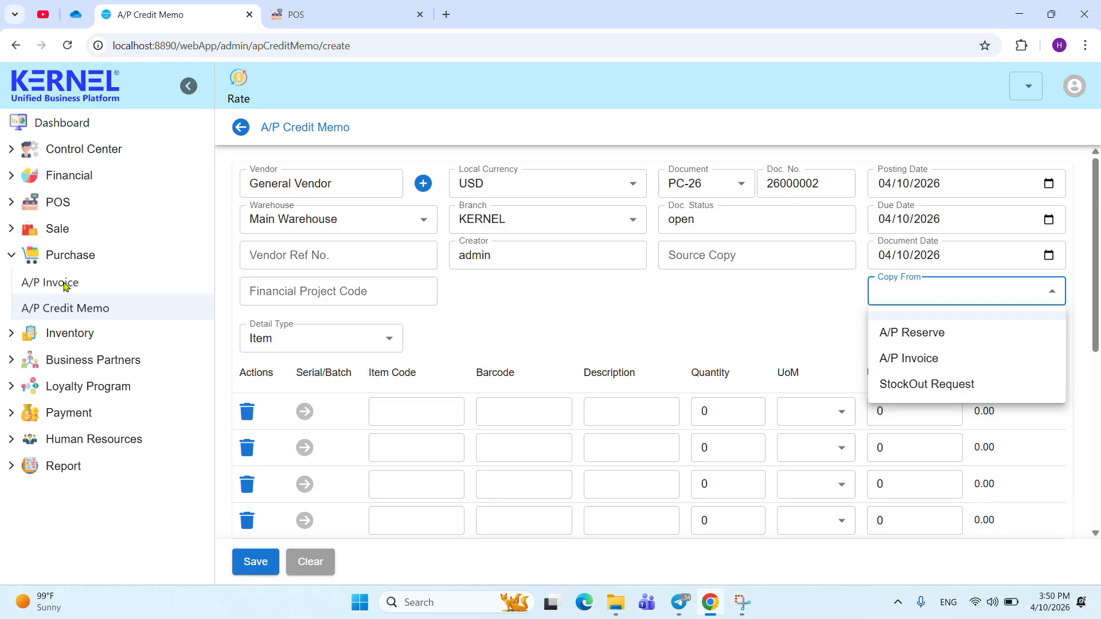
click(910, 360)
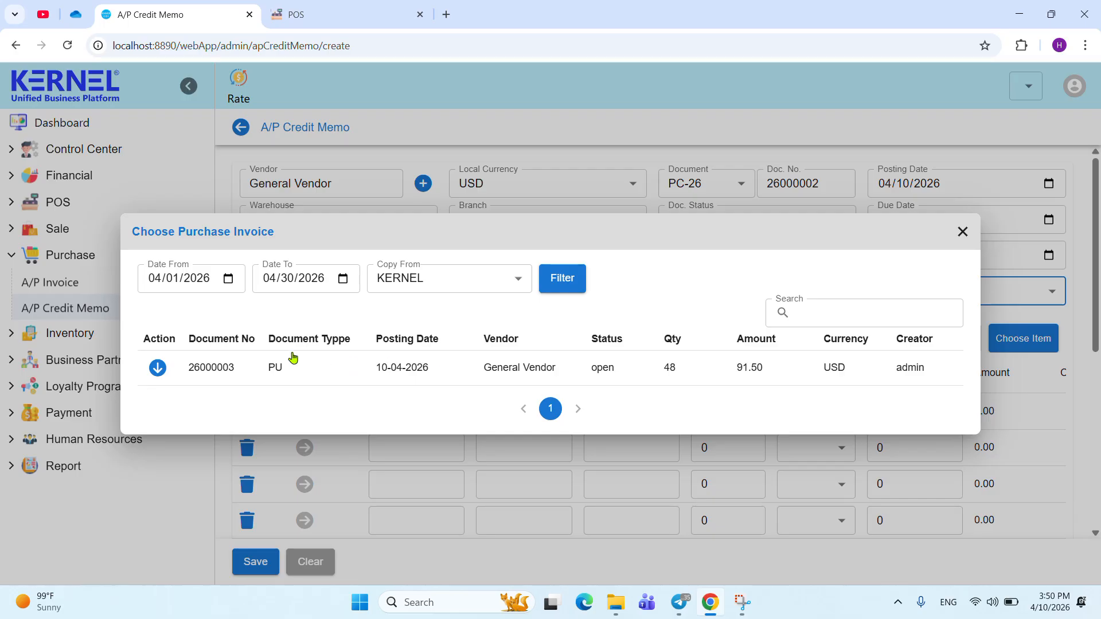
click(157, 369)
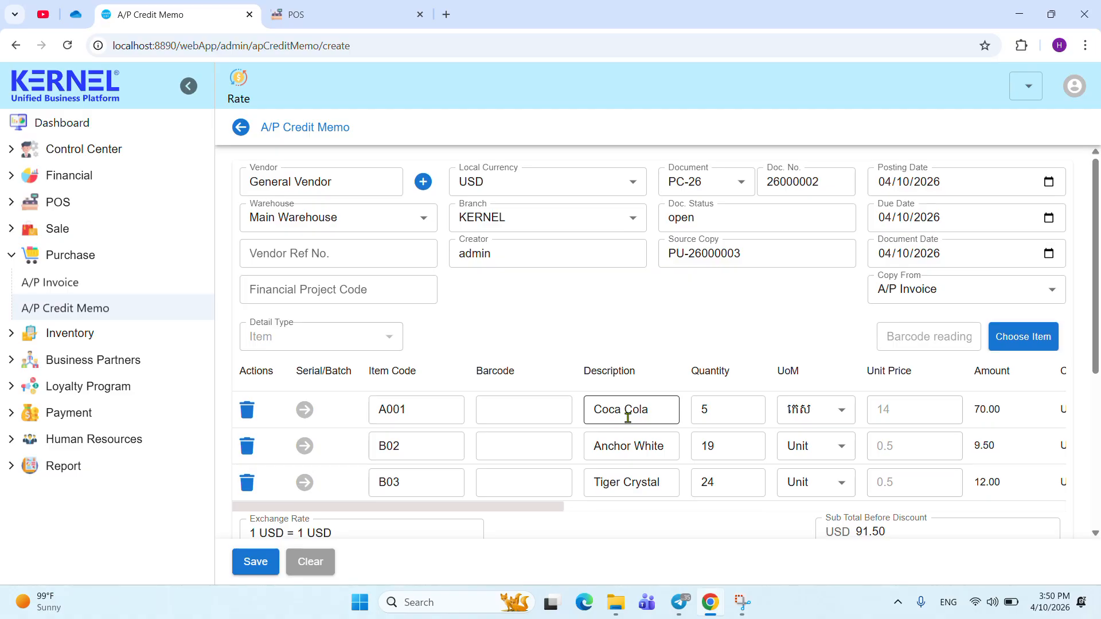
Step: Examine the quantities of the Coca Cola, Anchor White and Tiger Crystal lines copied from the invoice
scroll(628, 418, down, 1)
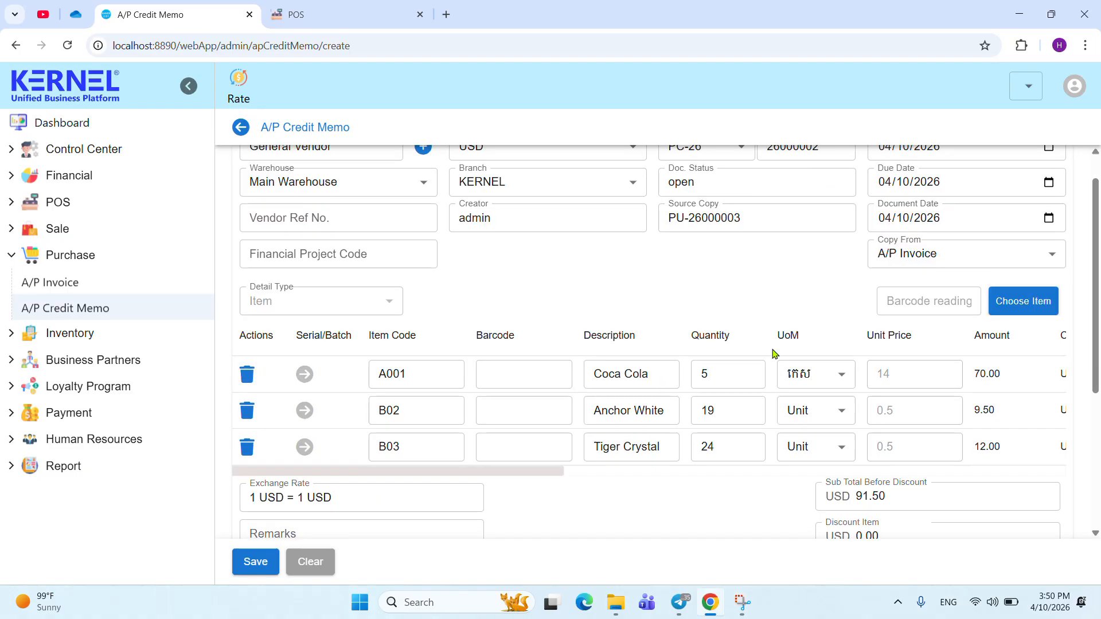
click(727, 368)
click(724, 409)
click(729, 443)
click(716, 447)
double_click(716, 447)
drag(591, 448, 696, 453)
click(721, 456)
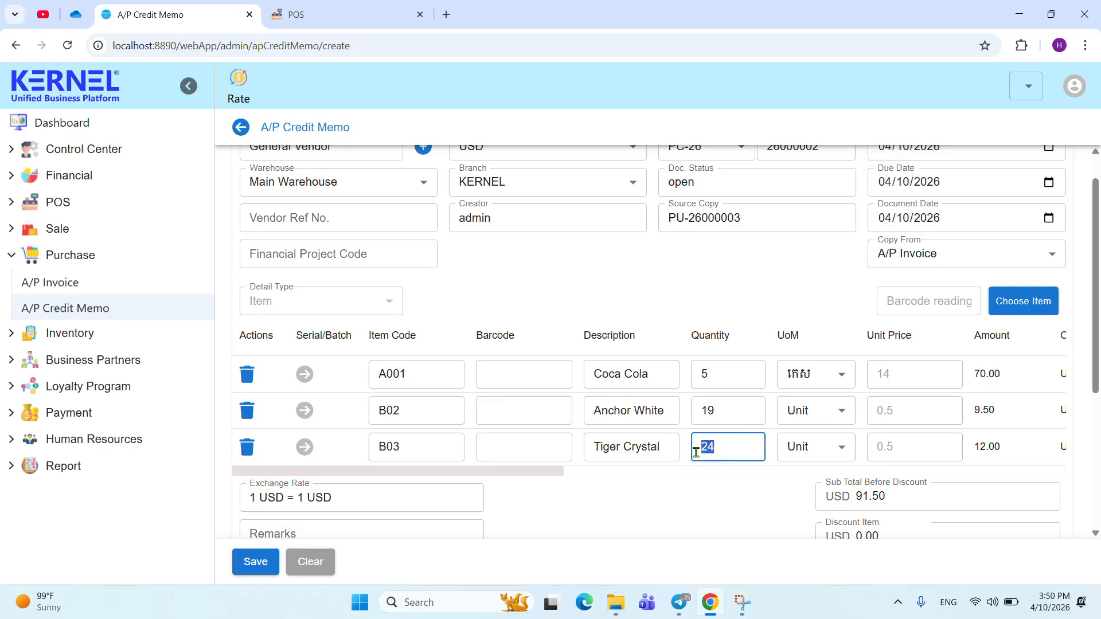
click(721, 451)
drag(724, 446, 699, 449)
click(715, 447)
scroll(700, 437, up, 1)
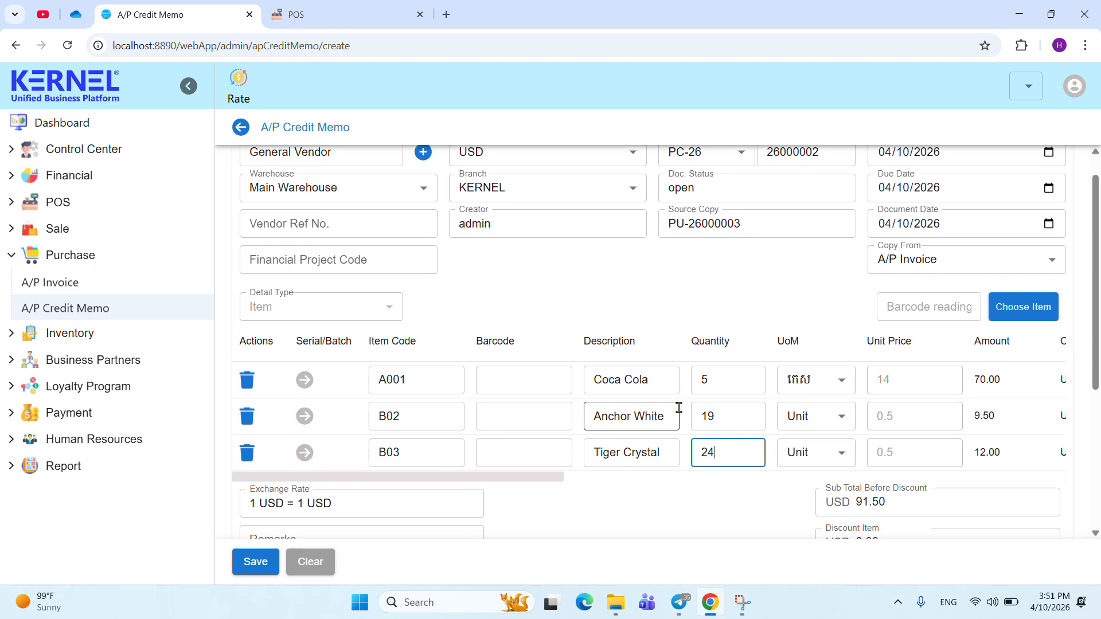
drag(712, 417, 698, 417)
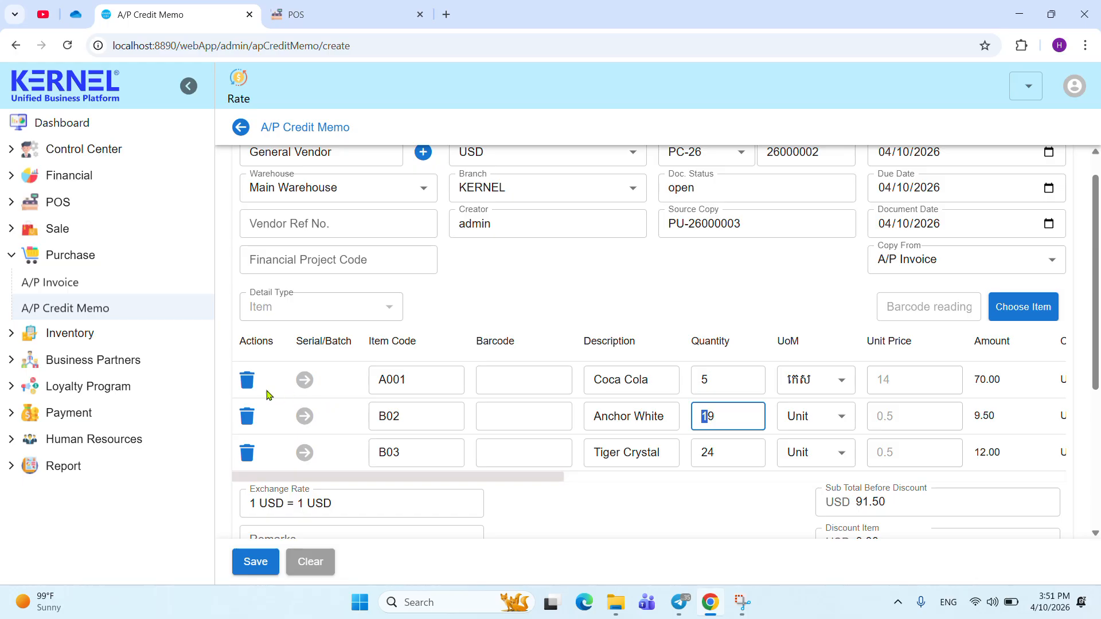
drag(343, 127, 279, 127)
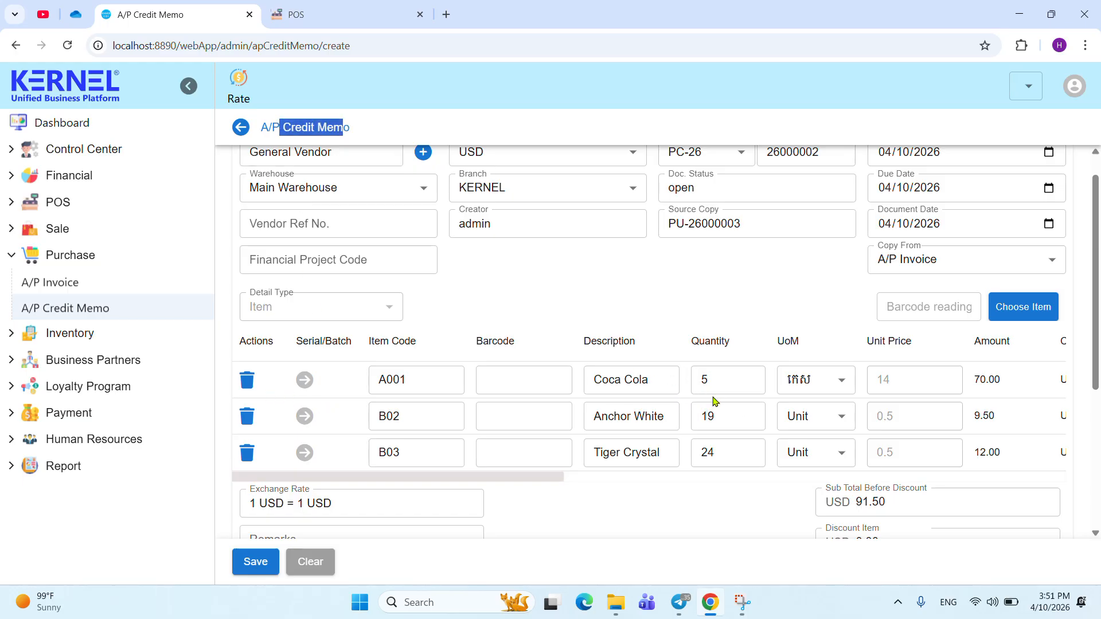
Step: Delete the Coca Cola (A001) and Anchor White (B02) lines from the credit memo, keeping only Tiger Crystal (B03)
click(249, 380)
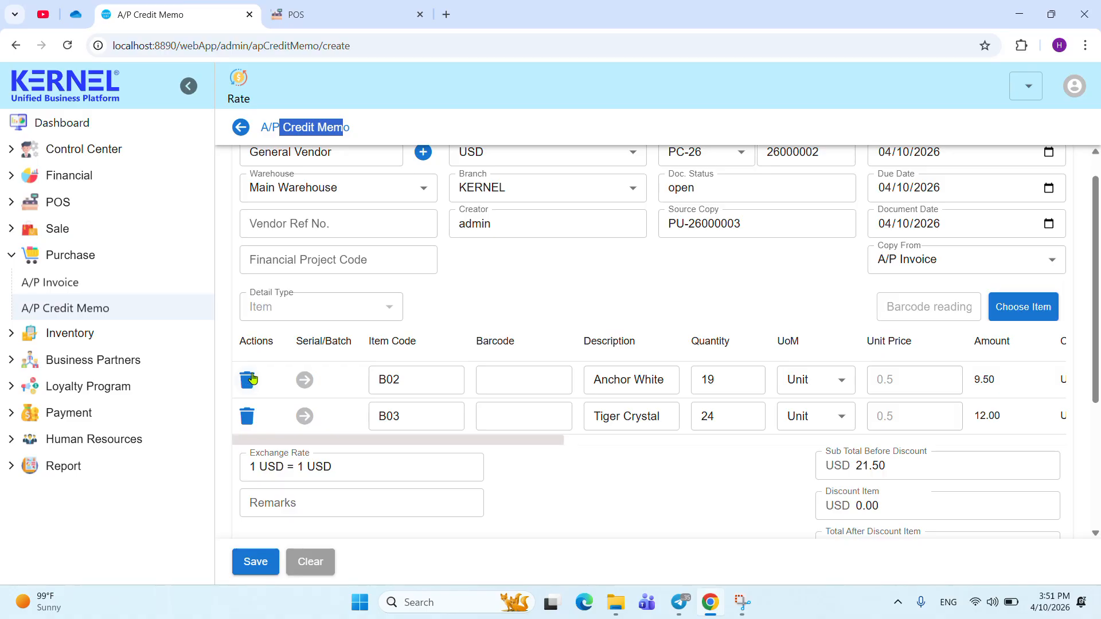
click(249, 380)
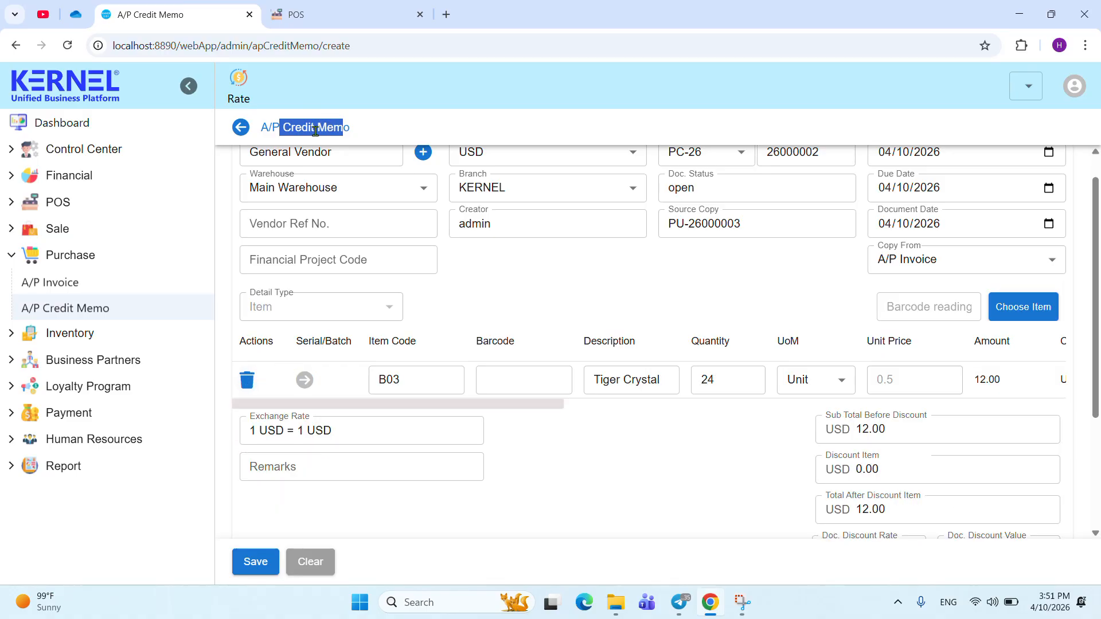
click(524, 367)
click(423, 377)
double_click(422, 377)
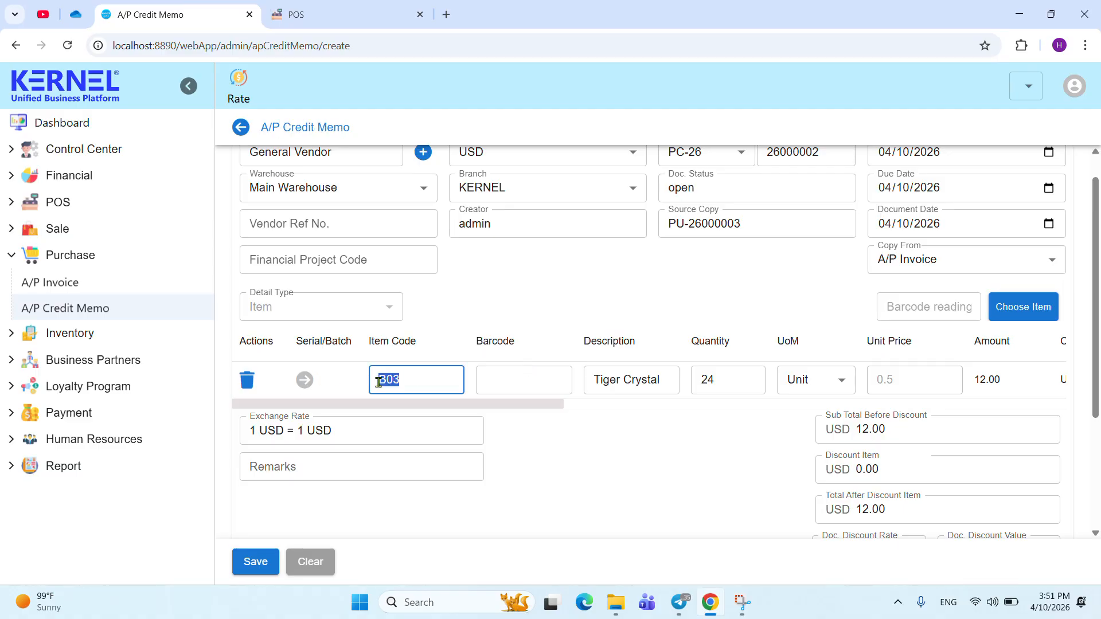
click(664, 379)
drag(664, 380, 584, 380)
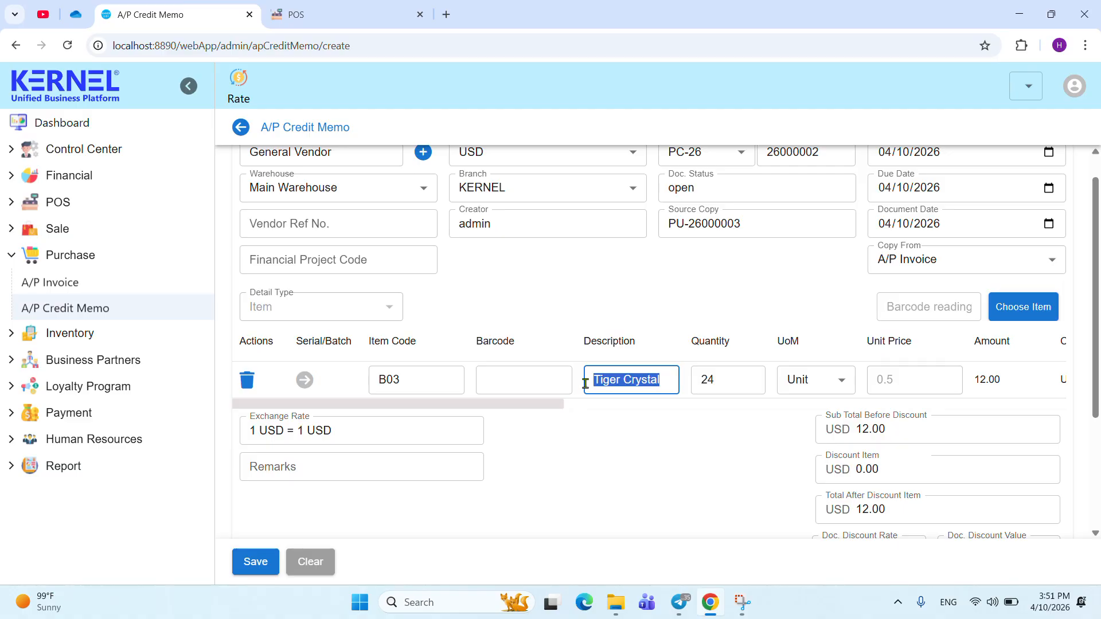
click(609, 449)
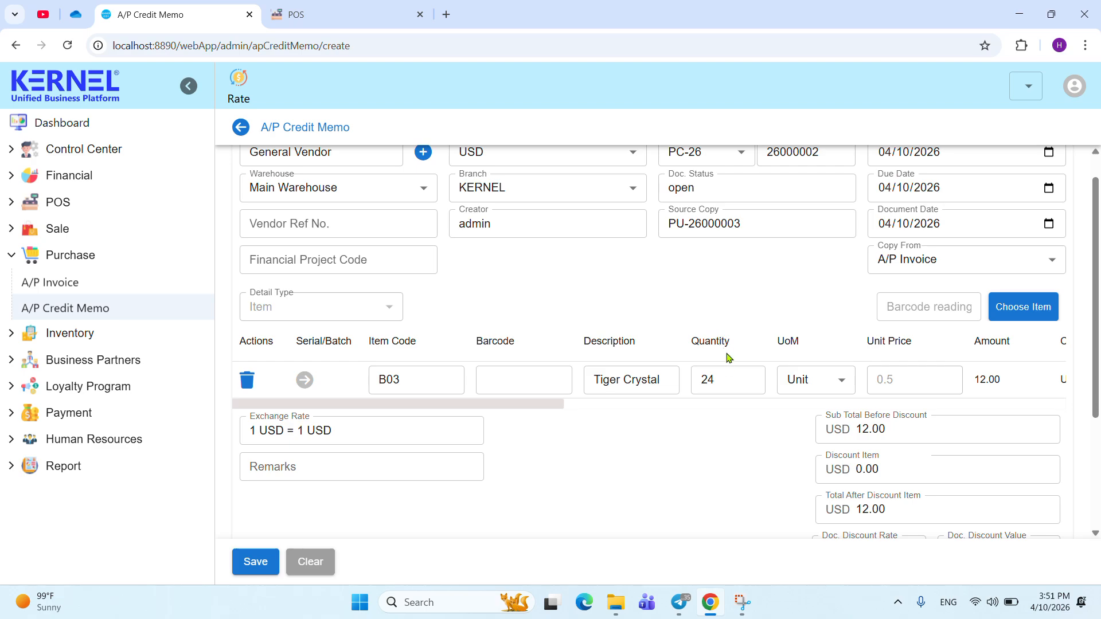
Step: Set the returned quantity of the Tiger Crystal line to 4
double_click(724, 379)
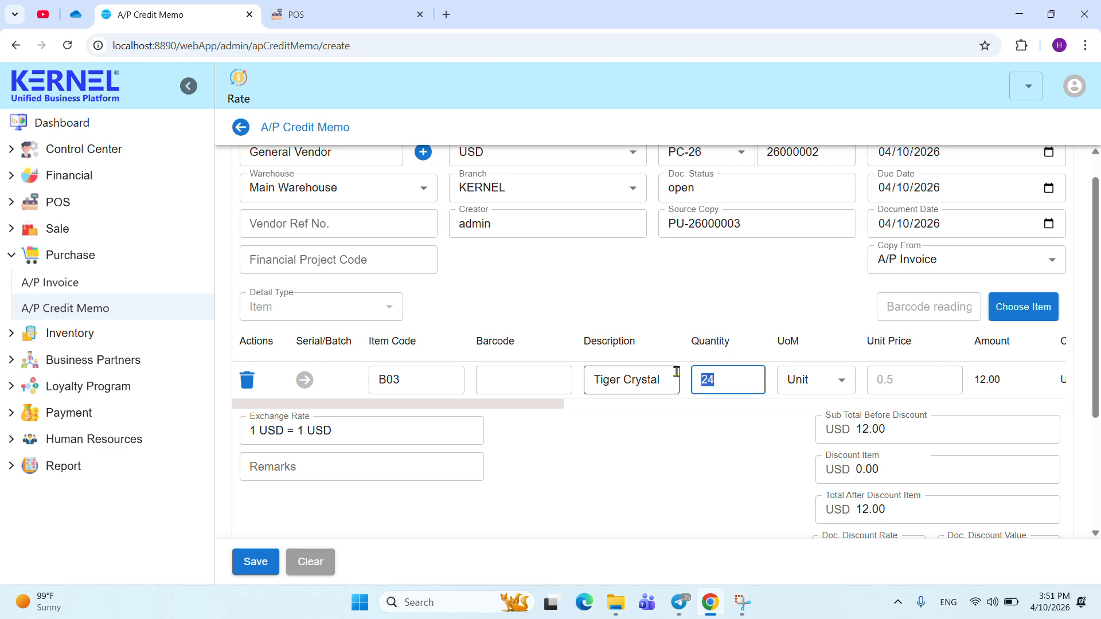
key(BackSpace)
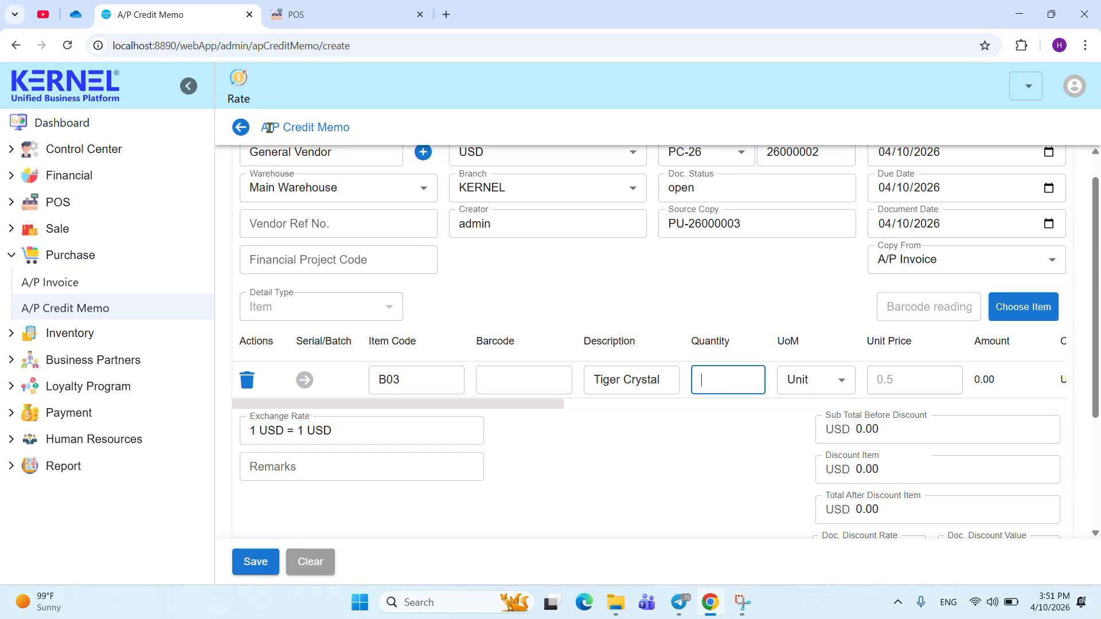
drag(266, 126, 356, 131)
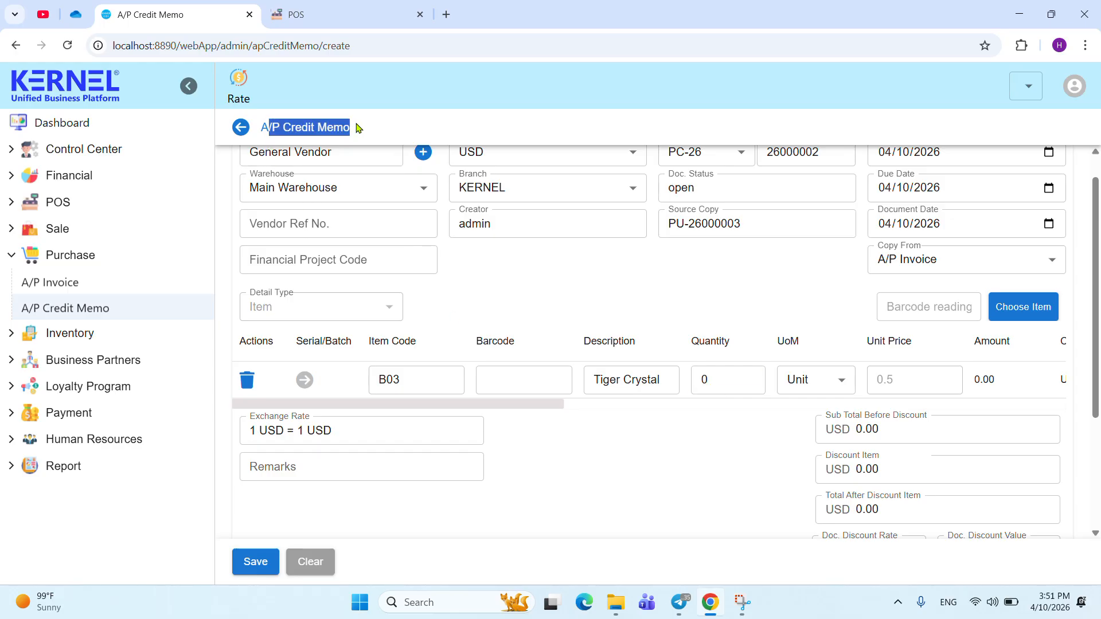
click(456, 135)
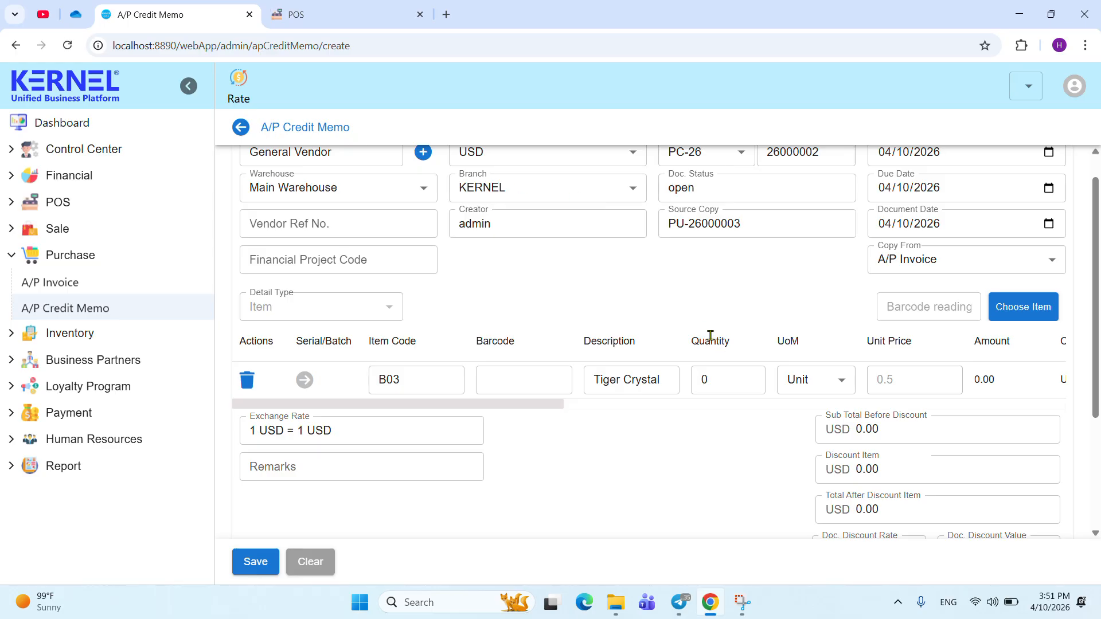
click(717, 379)
text(4)
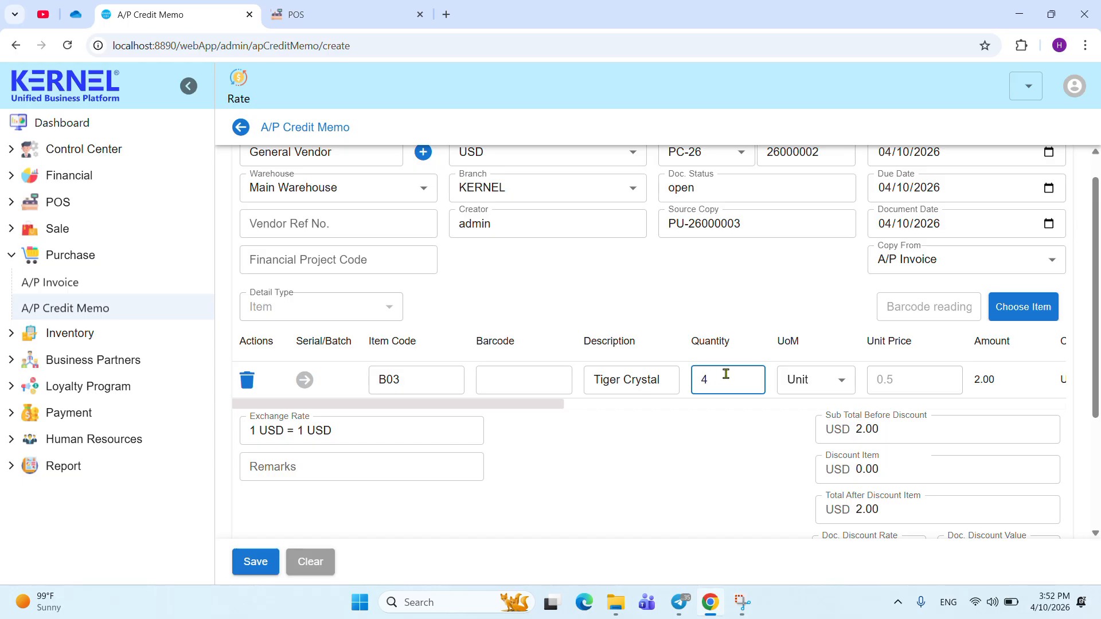
Step: Change the Tiger Crystal line's quantity to 5
drag(268, 127, 363, 139)
click(751, 382)
drag(753, 372, 702, 380)
drag(263, 126, 346, 126)
drag(751, 372, 661, 389)
key(BackSpace)
text(5)
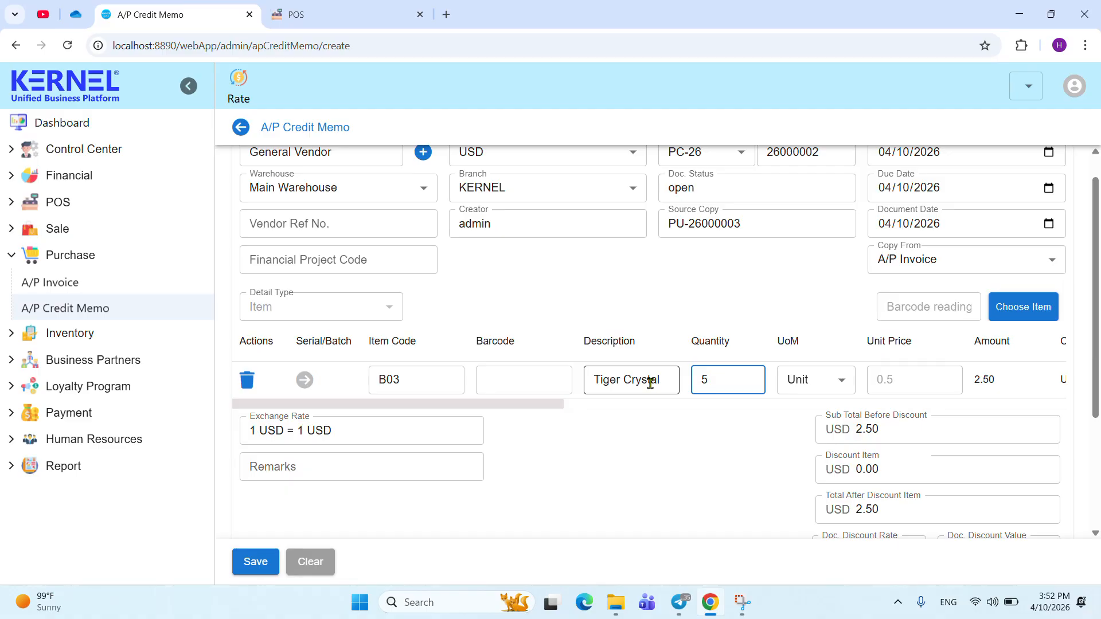
Step: Clear the Tiger Crystal line's quantity and enter 4 again
key(BackSpace)
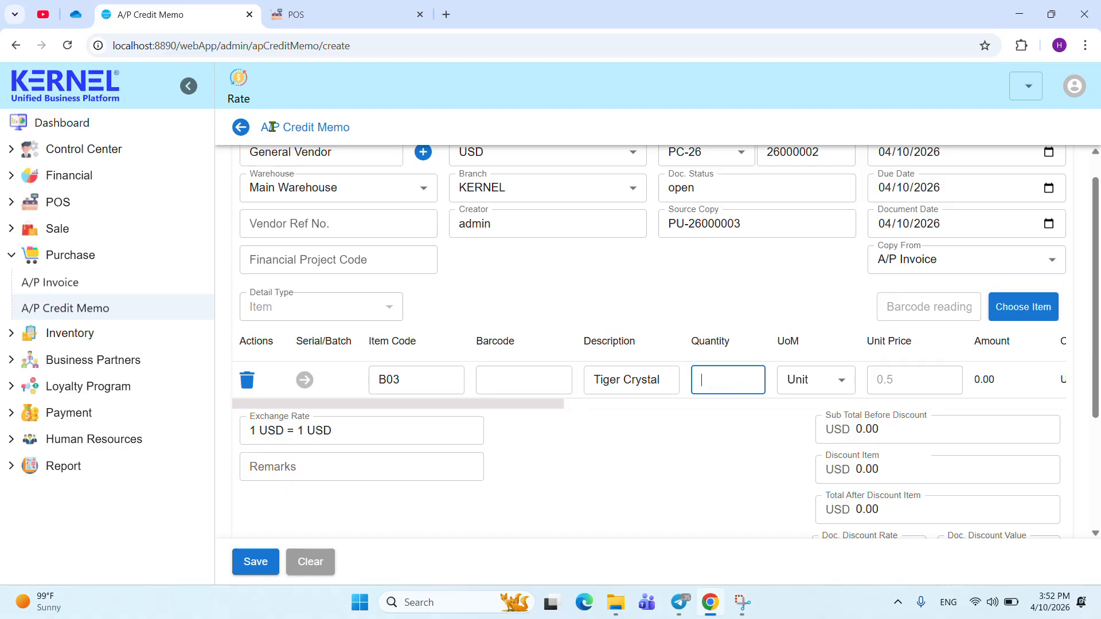
drag(272, 126, 343, 125)
click(385, 131)
click(697, 383)
text(4)
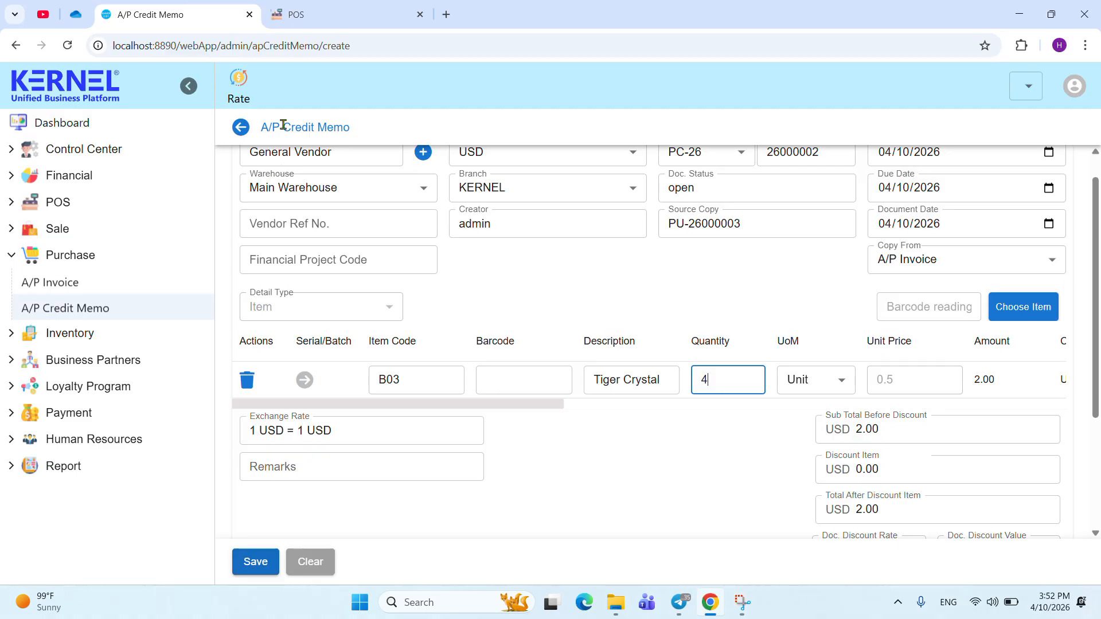
drag(280, 127, 351, 128)
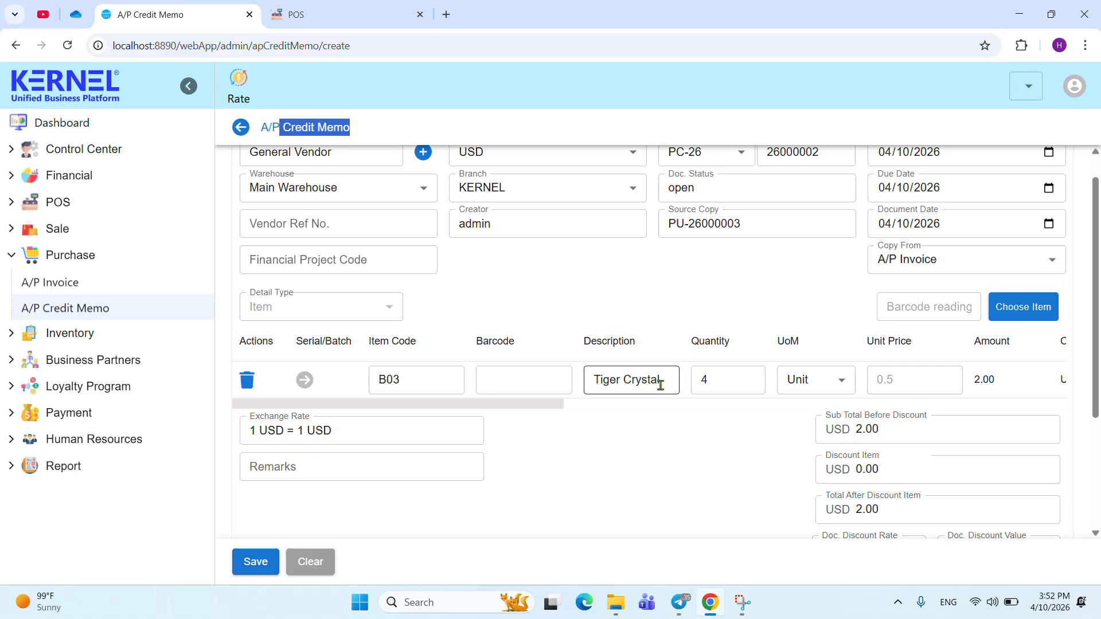
click(732, 388)
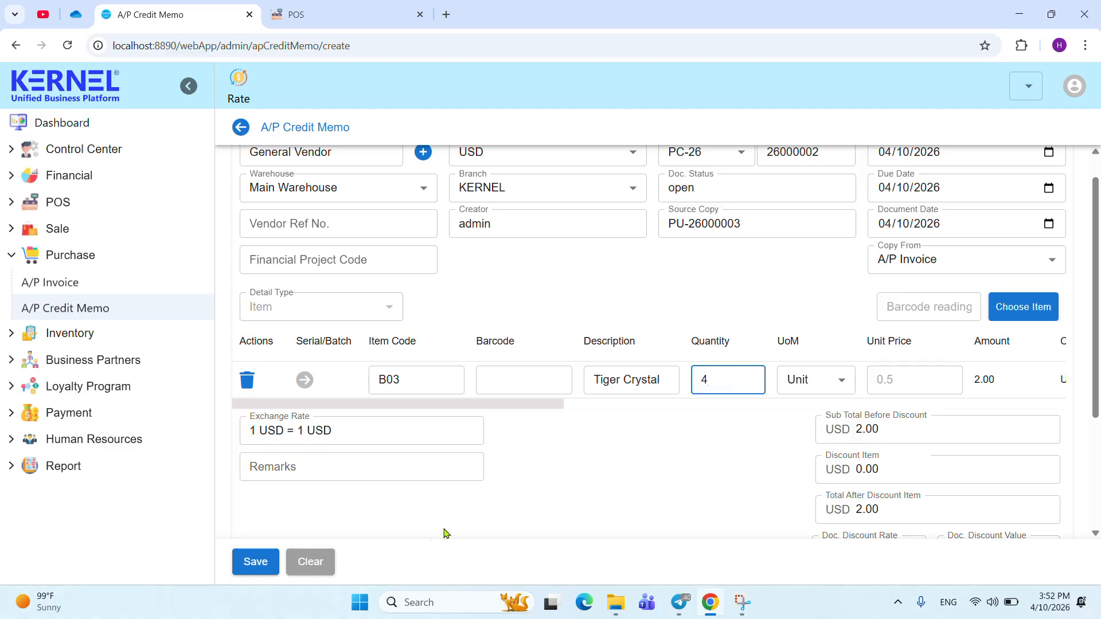
Step: Save the A/P credit memo and confirm the save
click(256, 562)
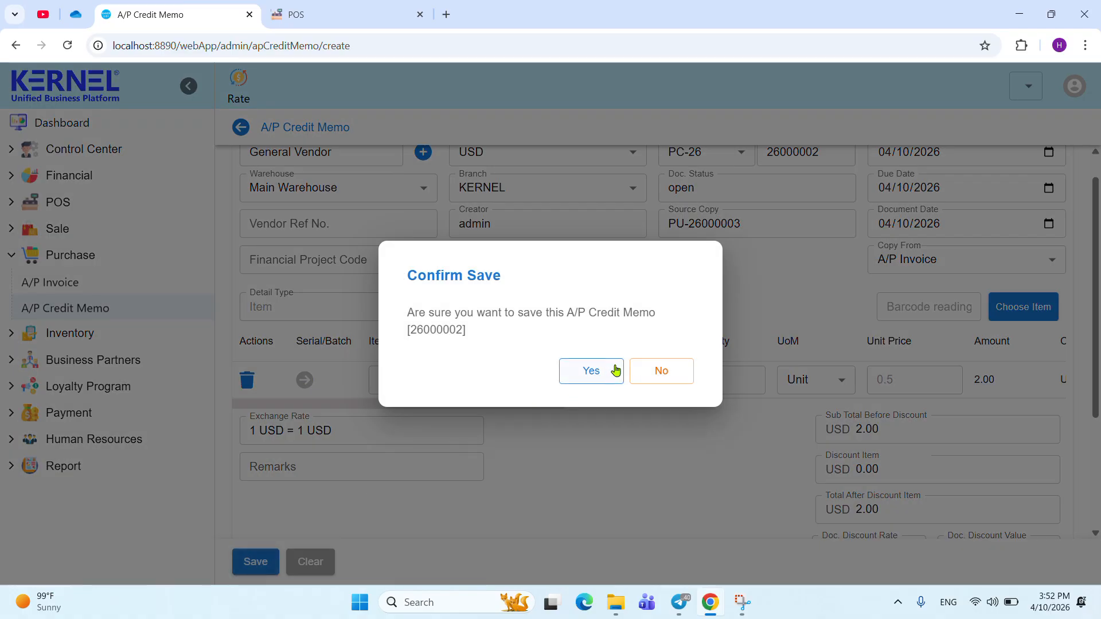
click(595, 374)
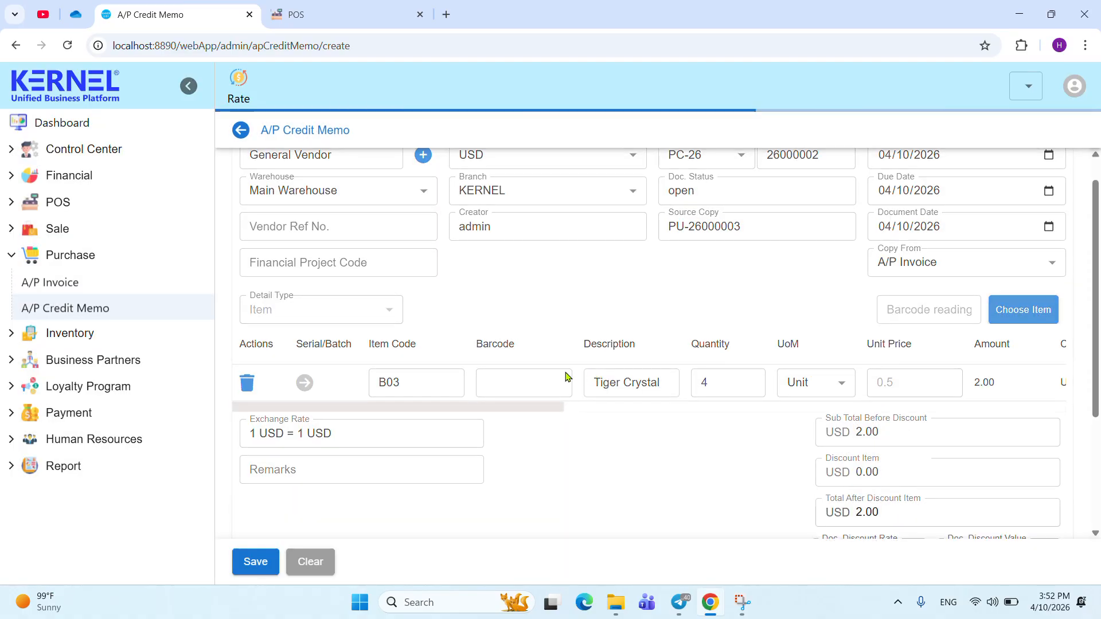
drag(893, 84, 1005, 87)
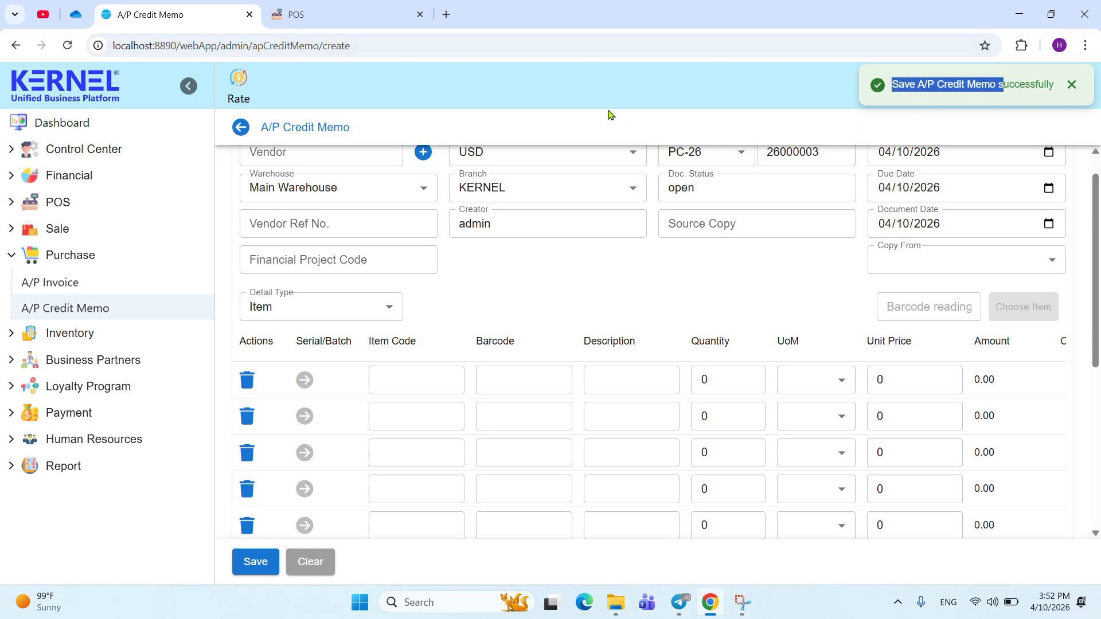
scroll(496, 262, up, 1)
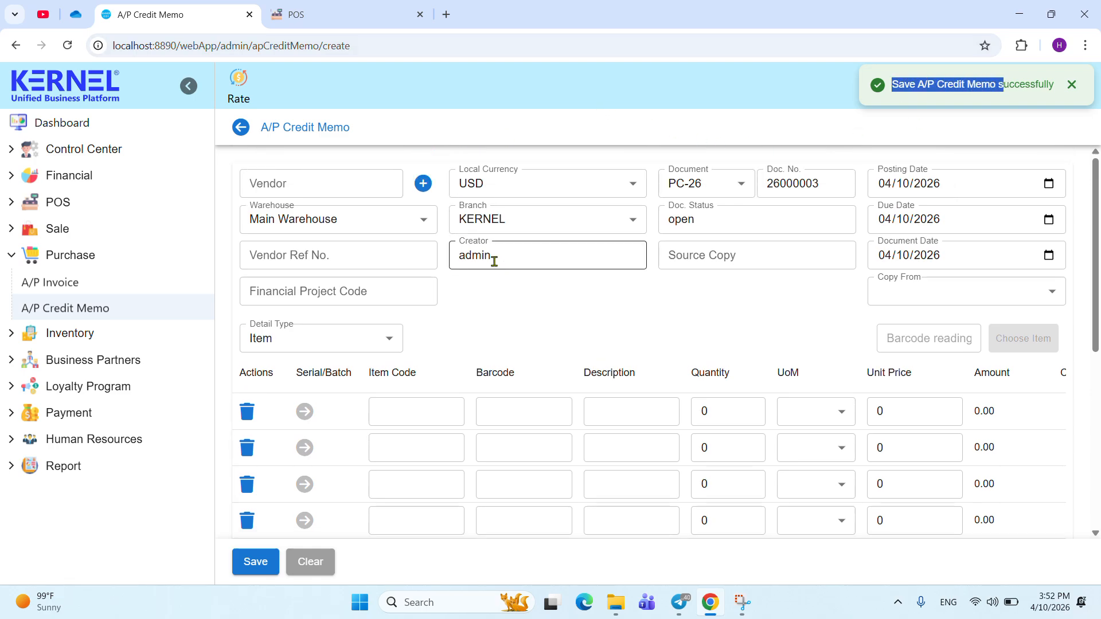